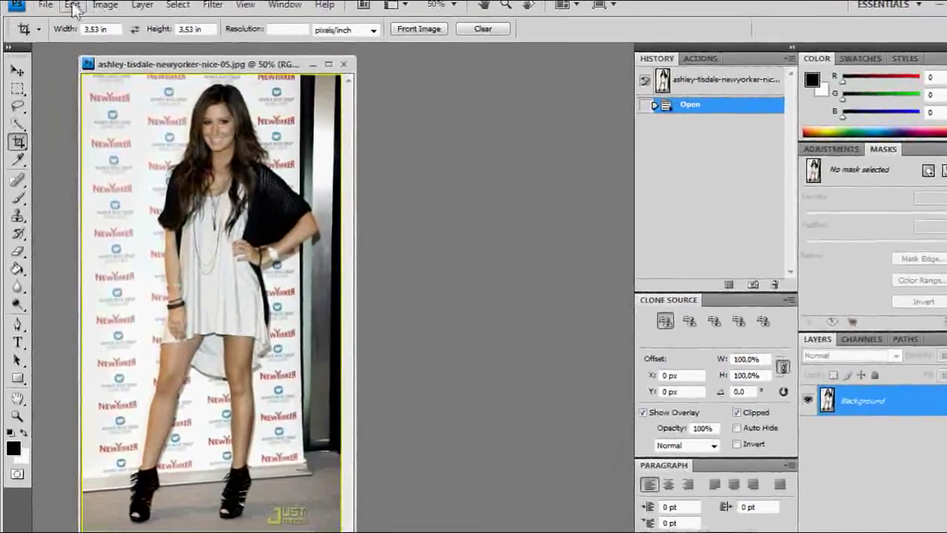
# Show the Image > Adjustments submenu for the unedited portrait photo.
pyautogui.click(45, 5)
pyautogui.moveTo(121, 6)
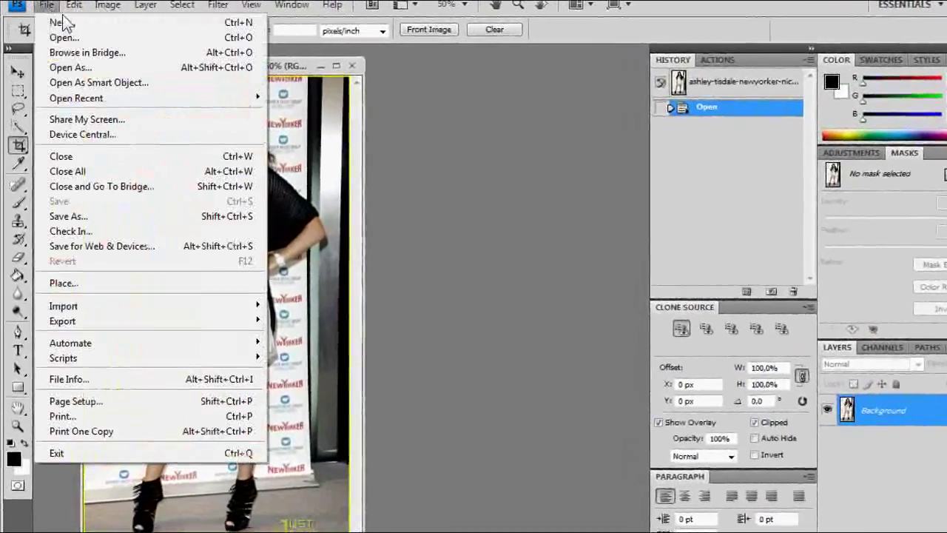
pyautogui.moveTo(148, 50)
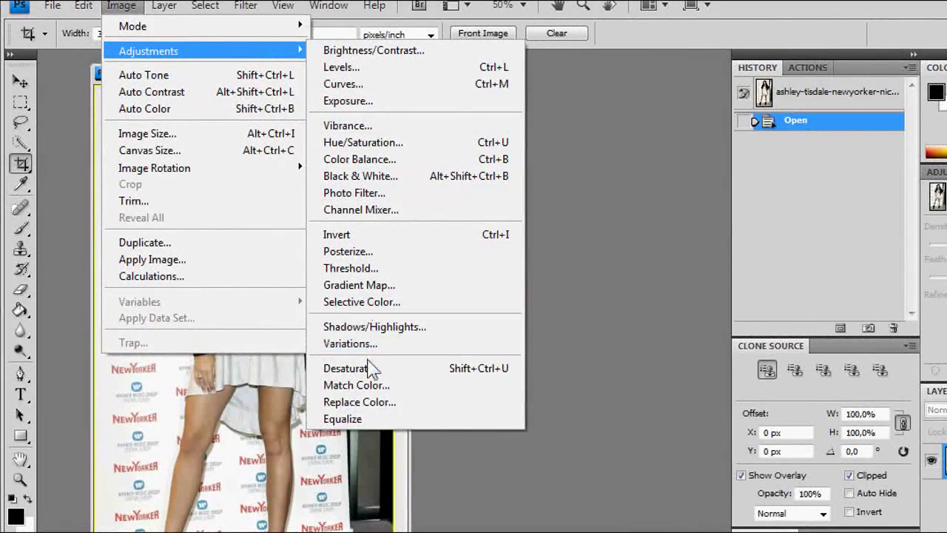
# Desaturate the photo and apply Exposure +0,35, offset -0,0224, gamma 0,86.
pyautogui.click(348, 370)
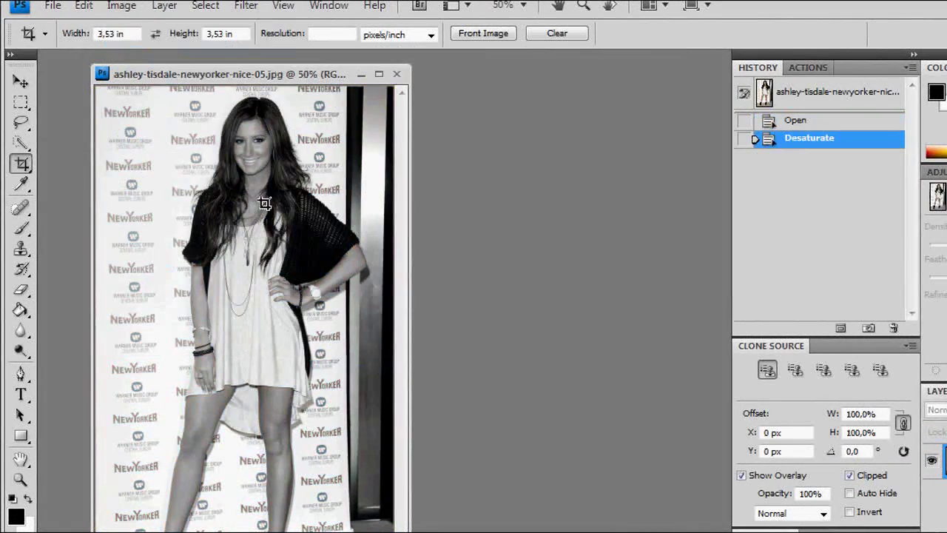
pyautogui.click(122, 5)
pyautogui.moveTo(150, 51)
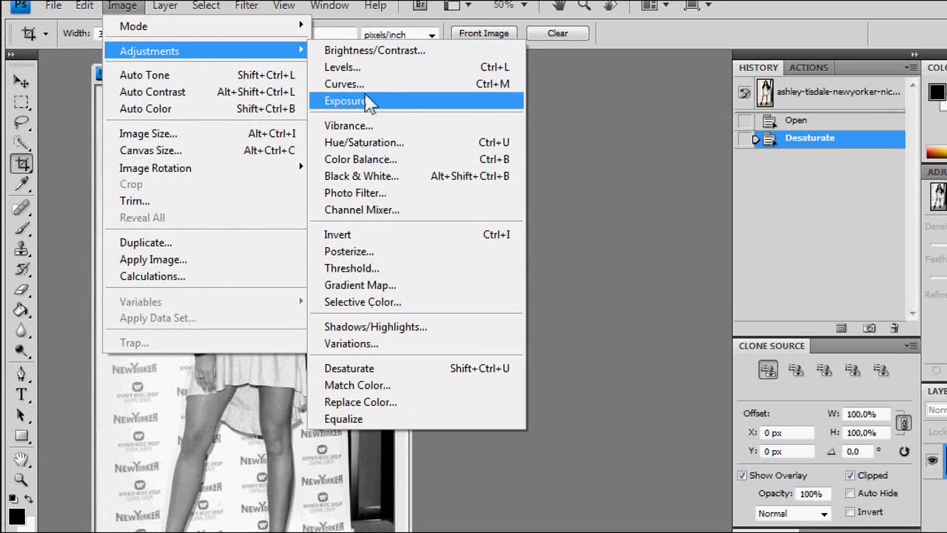
pyautogui.click(345, 104)
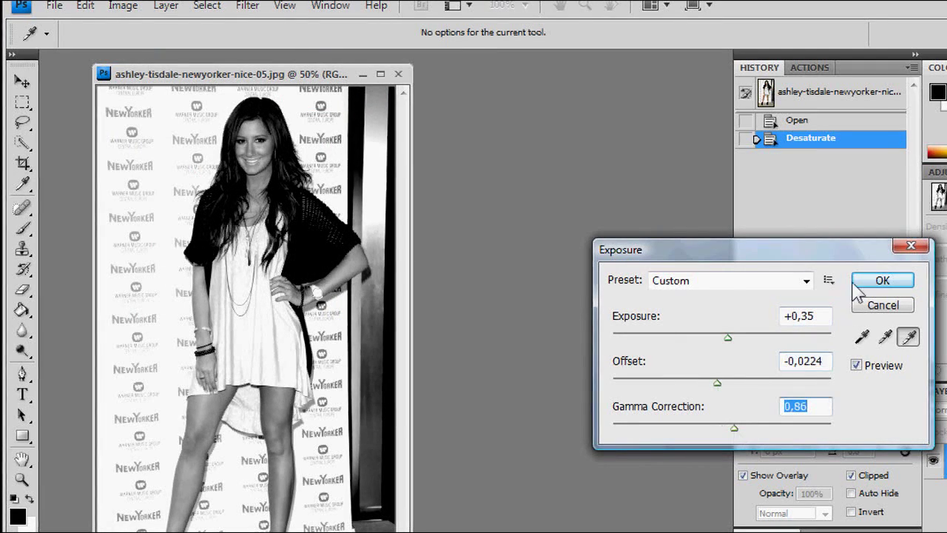
pyautogui.press('Escape')
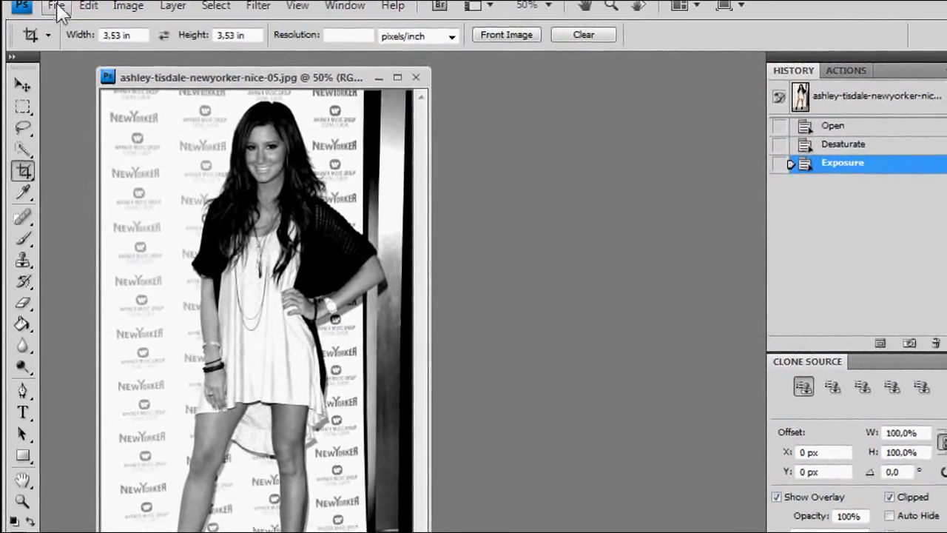
pyautogui.rightClick(26, 166)
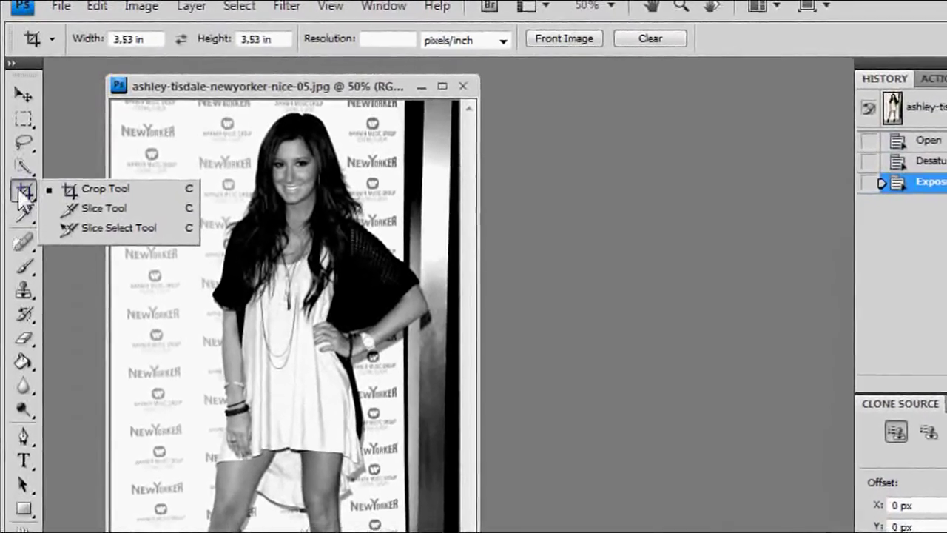
# Crop the photo to a 3,53 × 3,53 in square around the head and upper body.
pyautogui.click(144, 42)
pyautogui.doubleClick(140, 42)
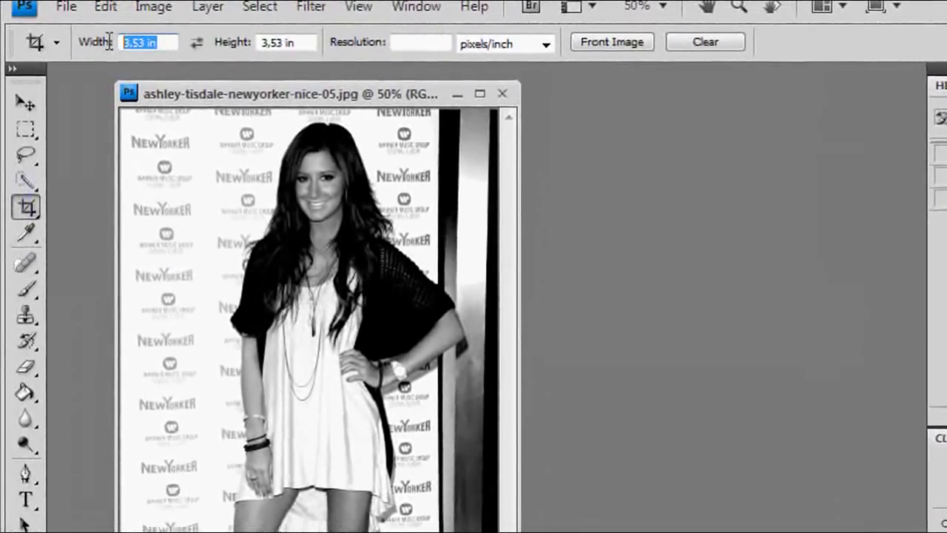
pyautogui.doubleClick(283, 43)
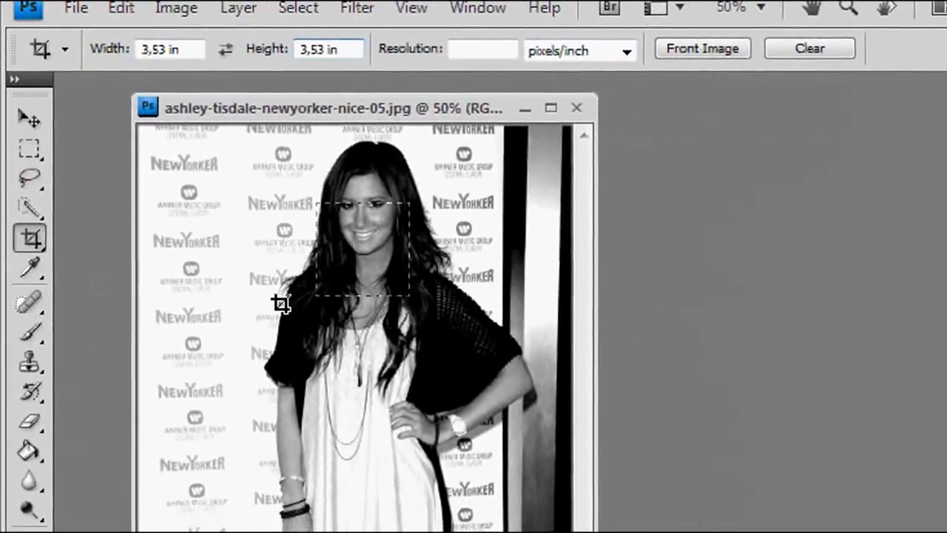
pyautogui.moveTo(385, 191); pyautogui.dragTo(188, 372)
pyautogui.moveTo(254, 332)
pyautogui.mouseDown()
pyautogui.moveTo(317, 278)
pyautogui.moveTo(293, 264)
pyautogui.mouseUp()
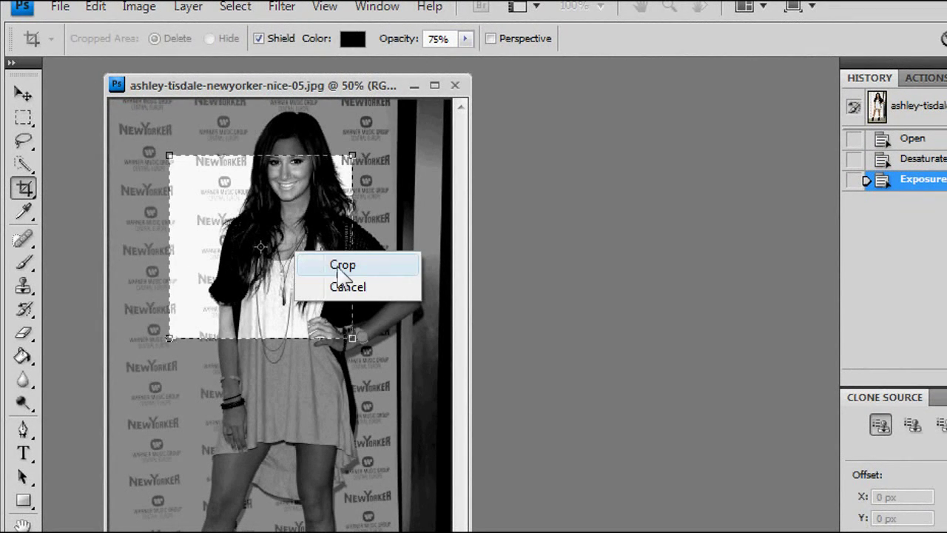
pyautogui.click(332, 270)
pyautogui.moveTo(307, 299); pyautogui.dragTo(379, 356)
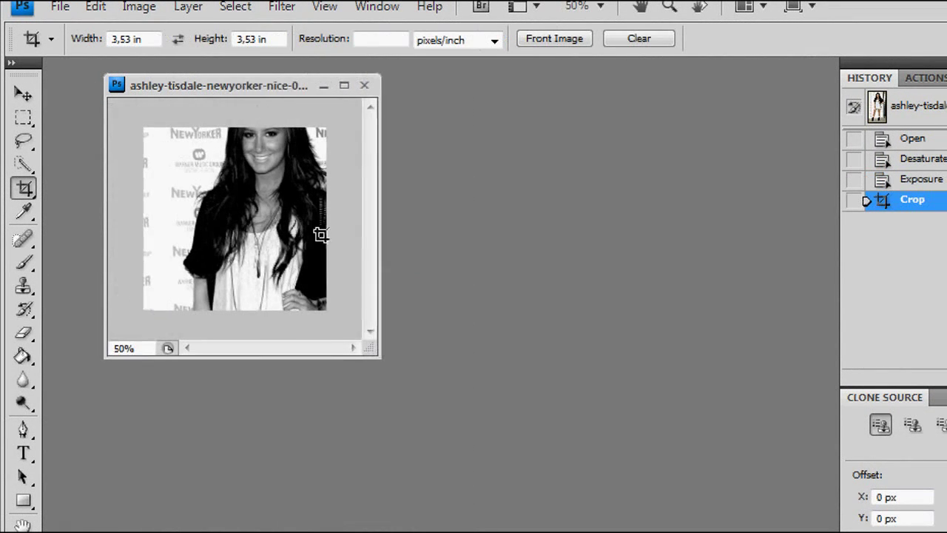
pyautogui.moveTo(245, 95); pyautogui.dragTo(365, 138)
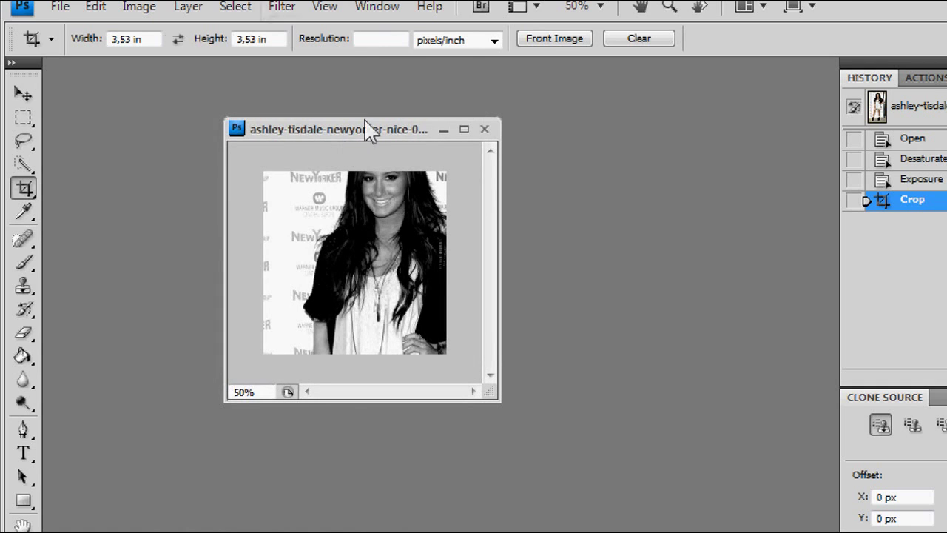
pyautogui.click(140, 6)
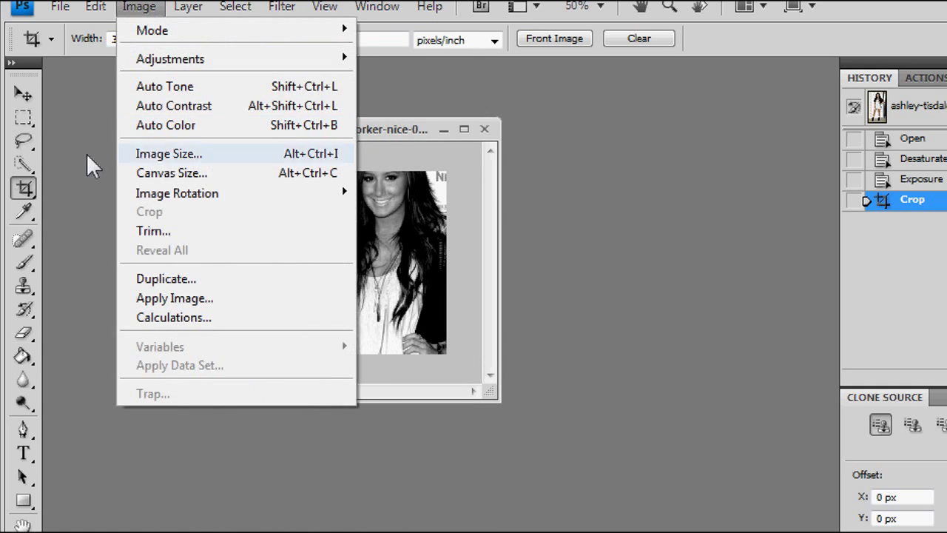
# Resize the cropped portrait to 100 × 100 pixels at 72 pixels/inch.
pyautogui.click(171, 156)
pyautogui.write('100')
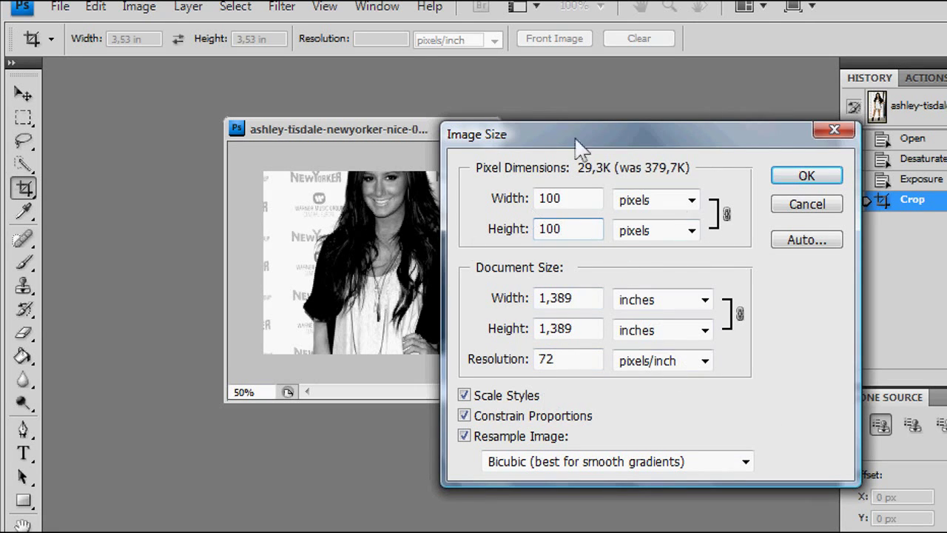
pyautogui.moveTo(786, 141); pyautogui.dragTo(737, 154)
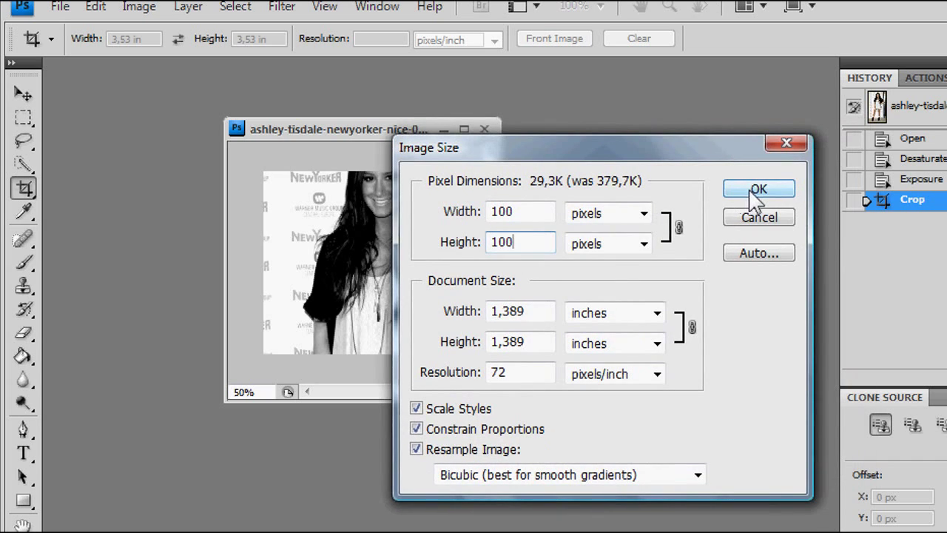
pyautogui.click(757, 191)
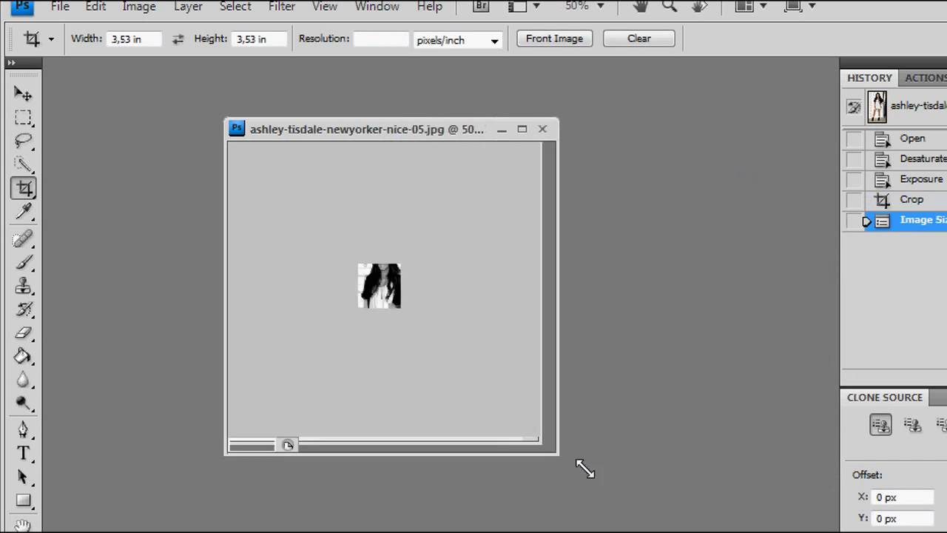
pyautogui.moveTo(506, 404); pyautogui.dragTo(679, 526)
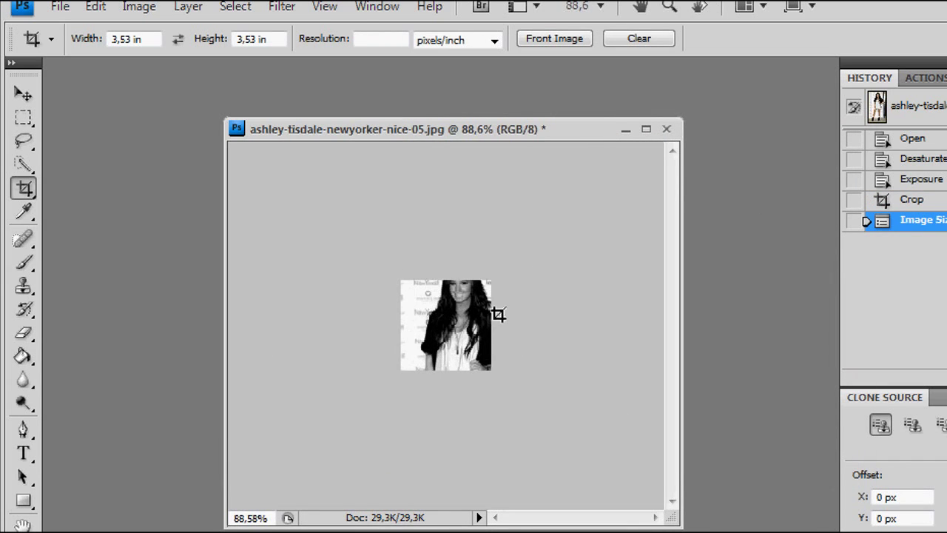
pyautogui.click(59, 7)
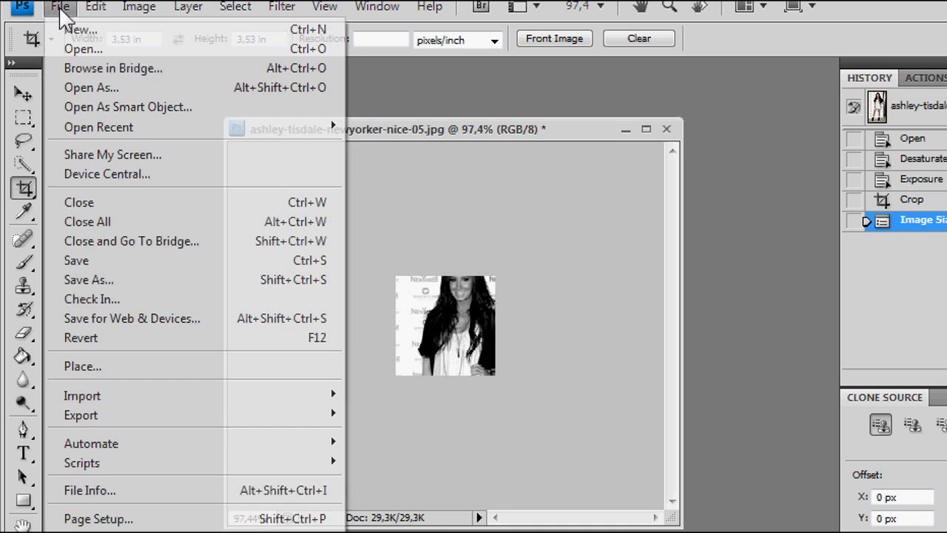
# Browse the Open dialog to the Data (E:) drive and sort files by modification date.
pyautogui.click(64, 59)
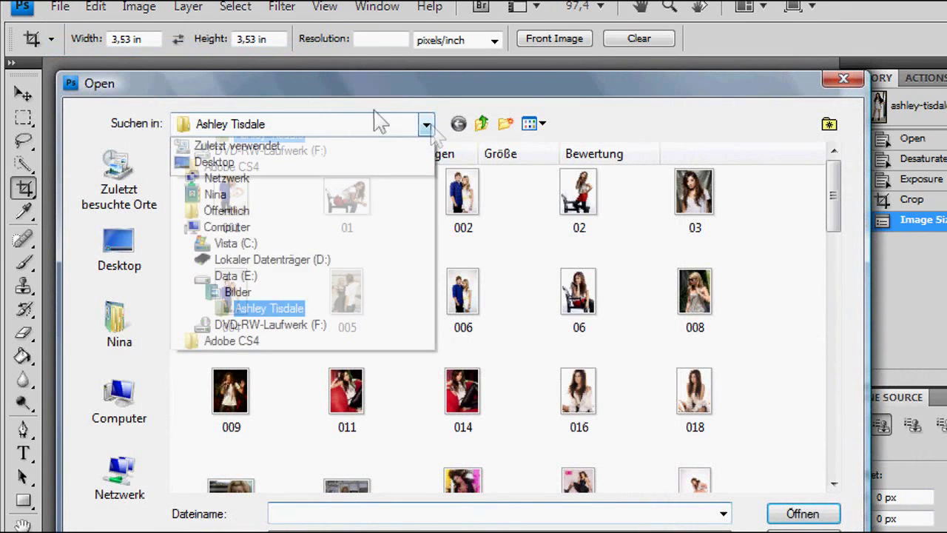
pyautogui.click(237, 292)
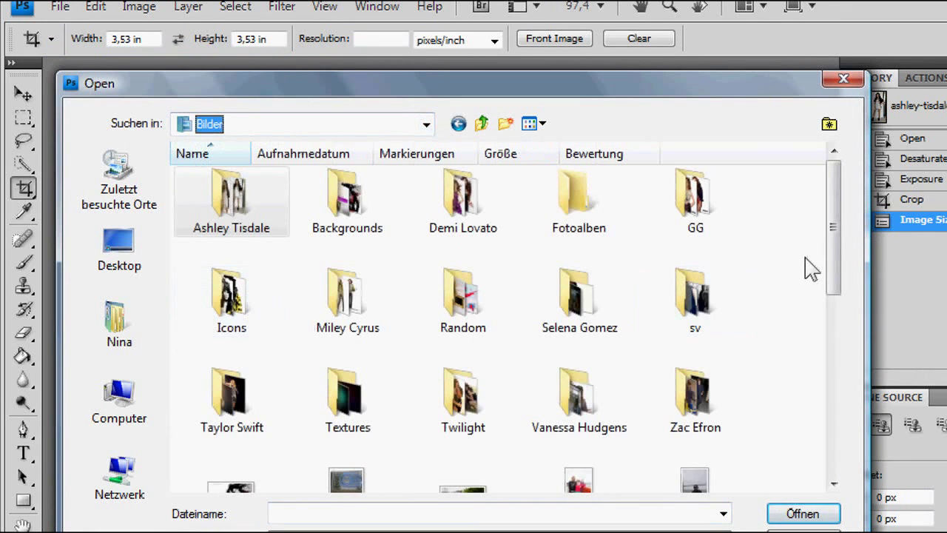
pyautogui.click(393, 123)
pyautogui.click(235, 276)
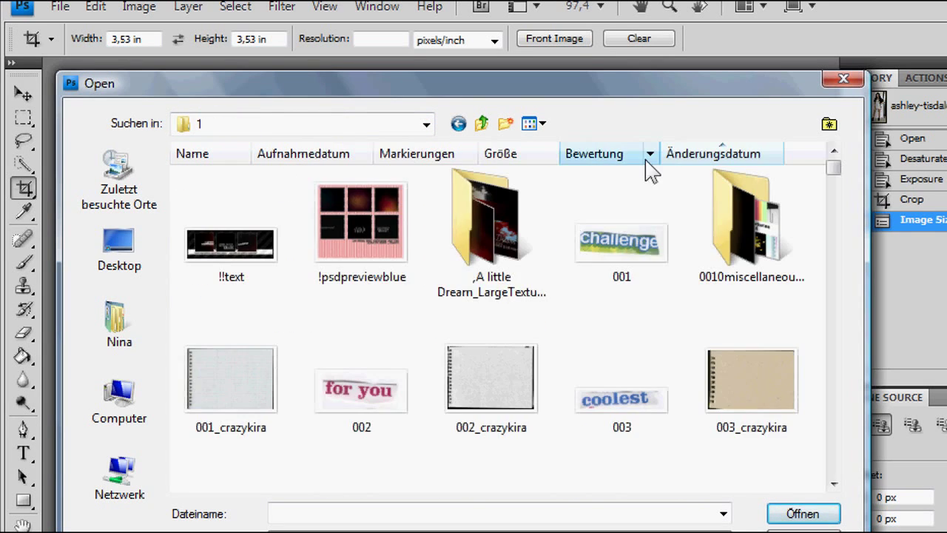
pyautogui.click(692, 153)
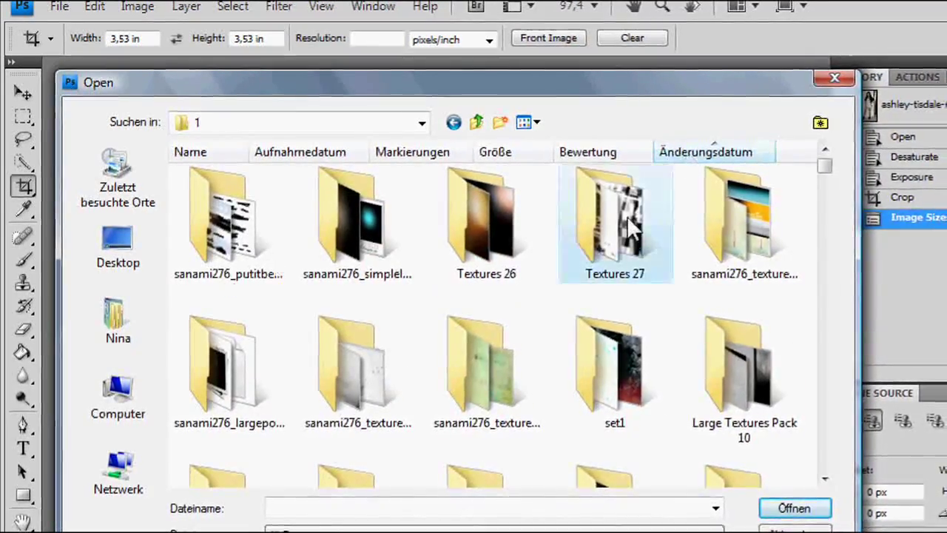
# Find 01Lighttexture13.png in the file list and open it.
pyautogui.scroll(-3, 624, 222)
pyautogui.scroll(-3, 625, 225)
pyautogui.scroll(-3, 625, 226)
pyautogui.scroll(-3, 624, 226)
pyautogui.scroll(-3, 621, 222)
pyautogui.scroll(-3, 620, 222)
pyautogui.scroll(-3, 622, 226)
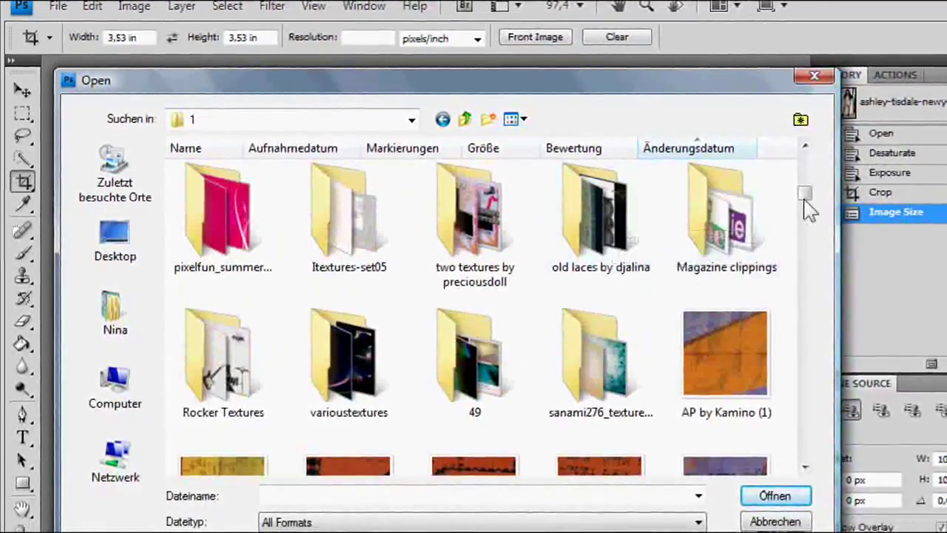
pyautogui.moveTo(808, 195); pyautogui.dragTo(809, 201)
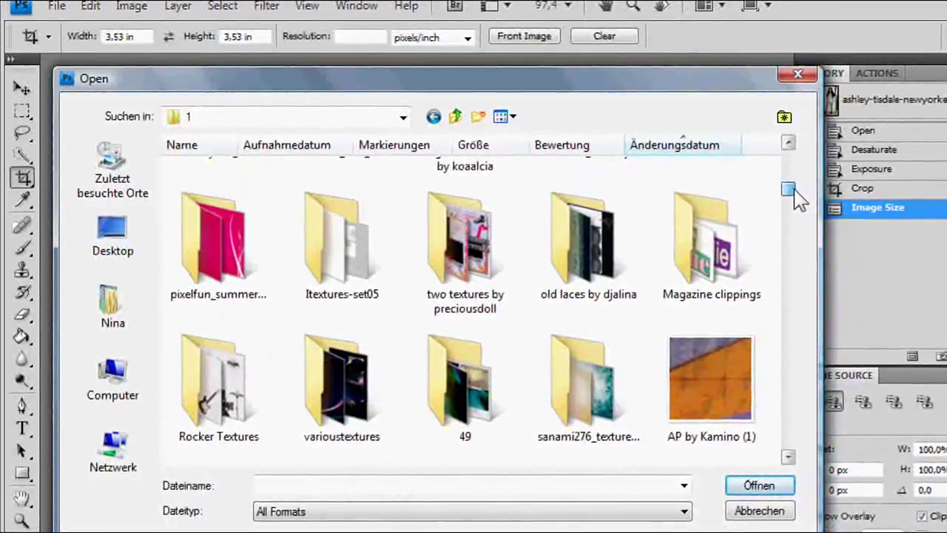
pyautogui.moveTo(800, 198); pyautogui.dragTo(798, 216)
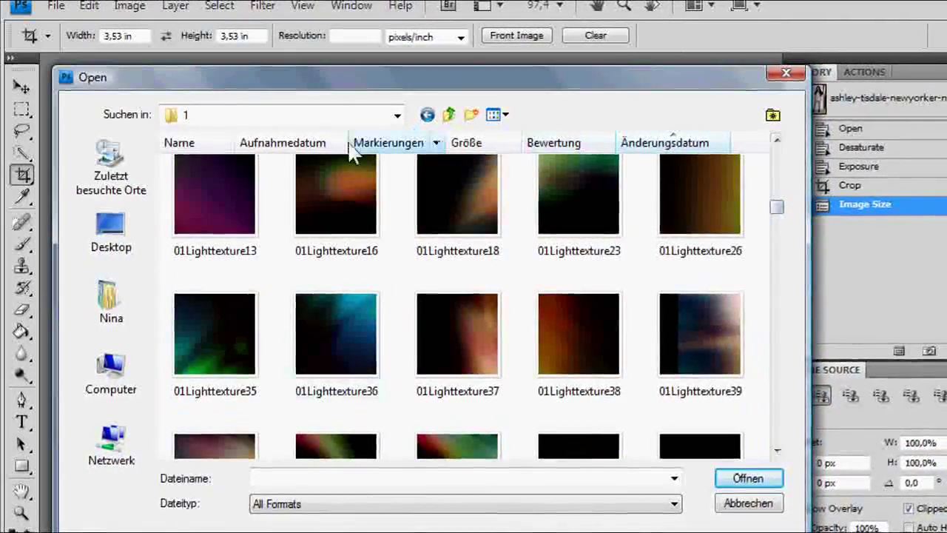
pyautogui.click(214, 211)
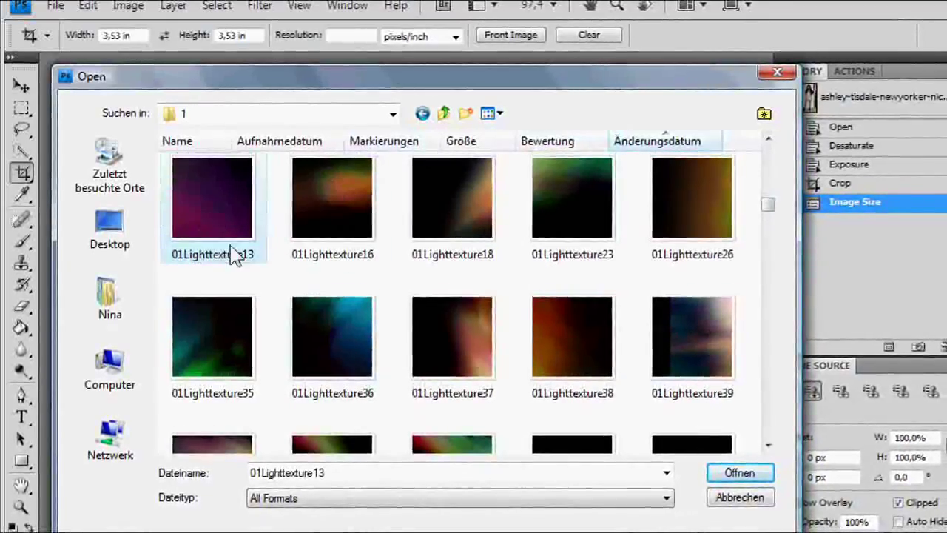
pyautogui.click(759, 477)
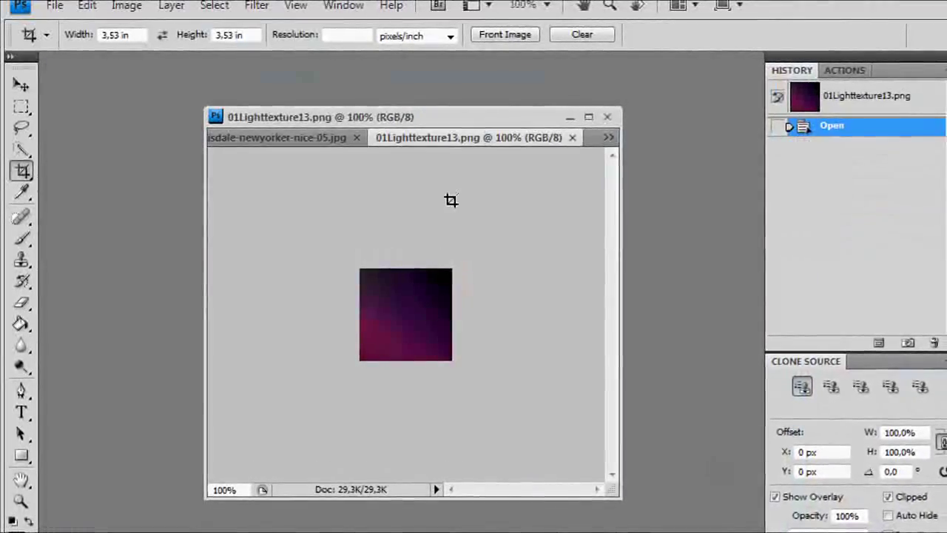
# Float the documents and drag the purple texture into the portrait as Layer 1.
pyautogui.click(696, 8)
pyautogui.click(705, 184)
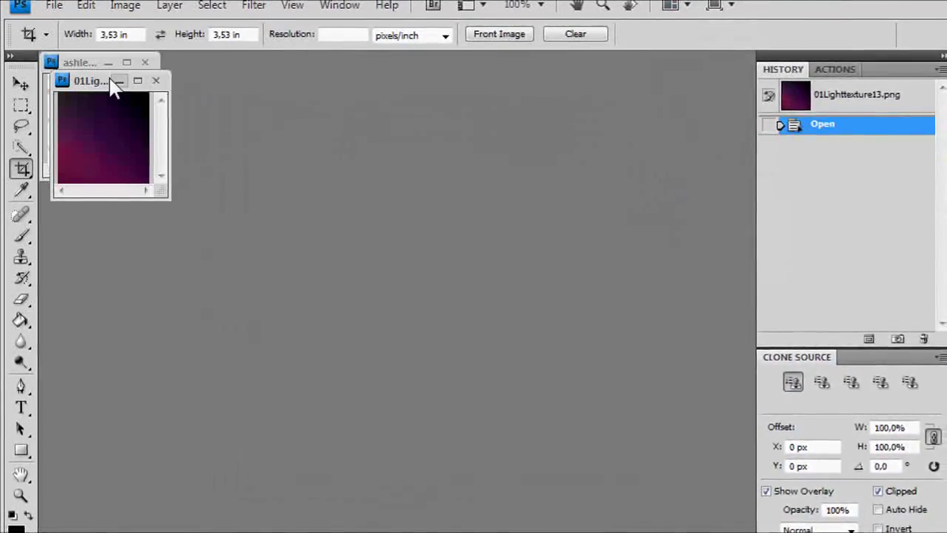
pyautogui.moveTo(111, 82); pyautogui.dragTo(262, 92)
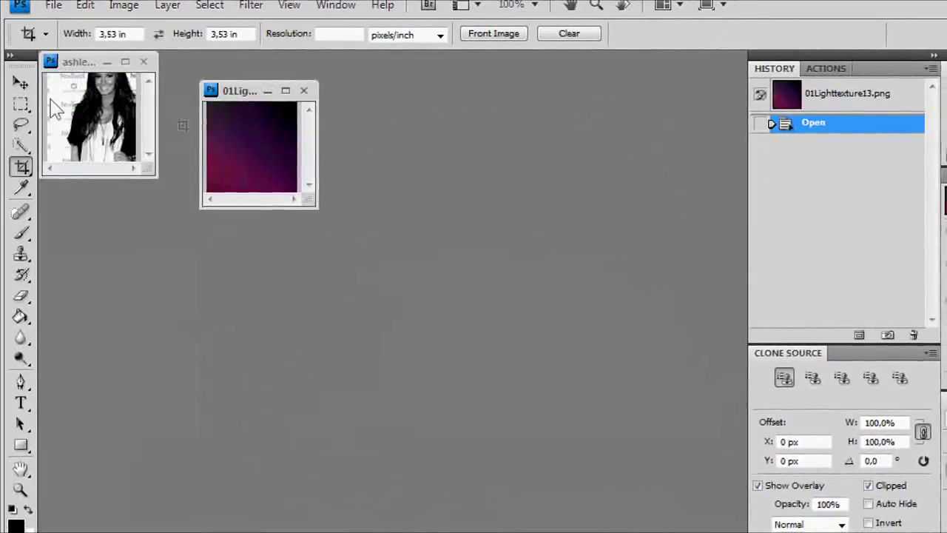
pyautogui.click(21, 84)
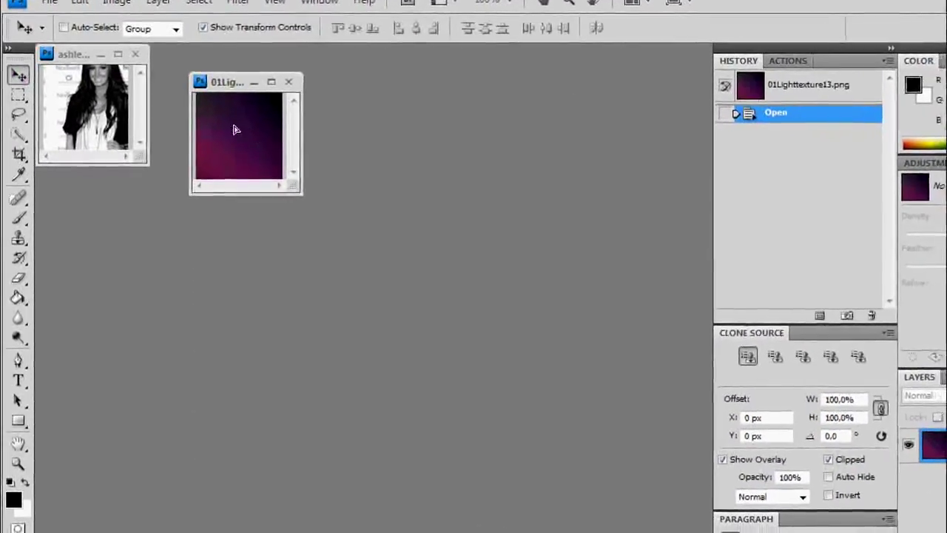
pyautogui.moveTo(85, 108); pyautogui.dragTo(87, 111)
pyautogui.moveTo(144, 157); pyautogui.dragTo(300, 322)
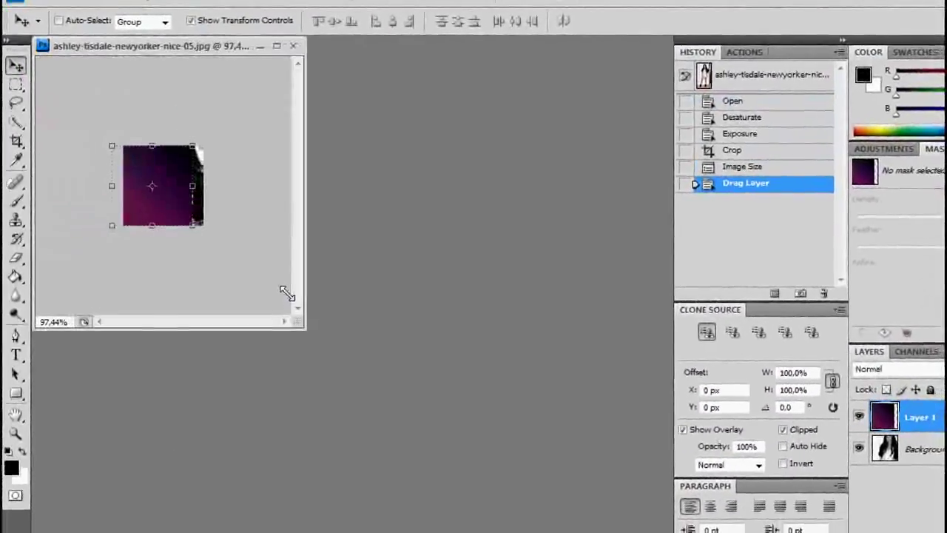
pyautogui.moveTo(164, 46); pyautogui.dragTo(411, 104)
pyautogui.moveTo(400, 244); pyautogui.dragTo(415, 248)
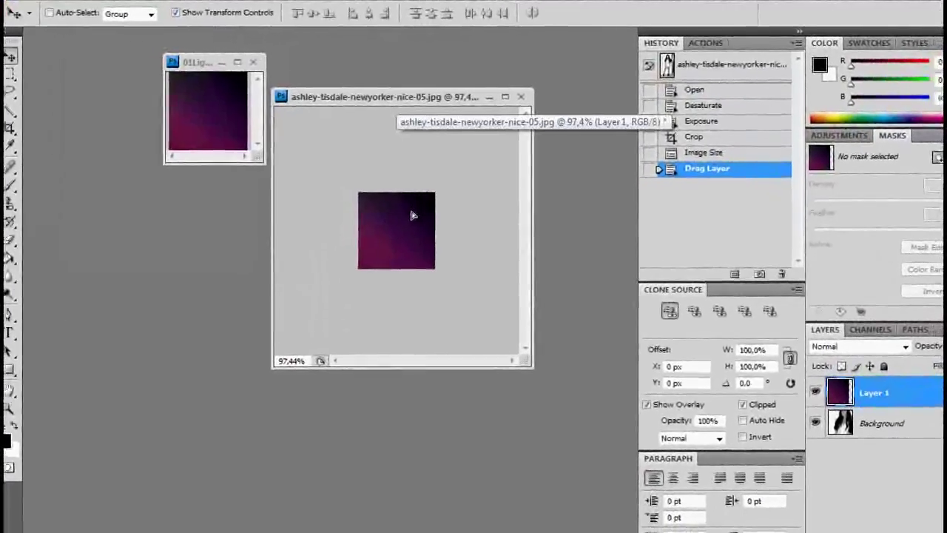
# Try Lighter Color and Linear Dodge, then set Layer 1's blend mode to Lighten.
pyautogui.click(858, 349)
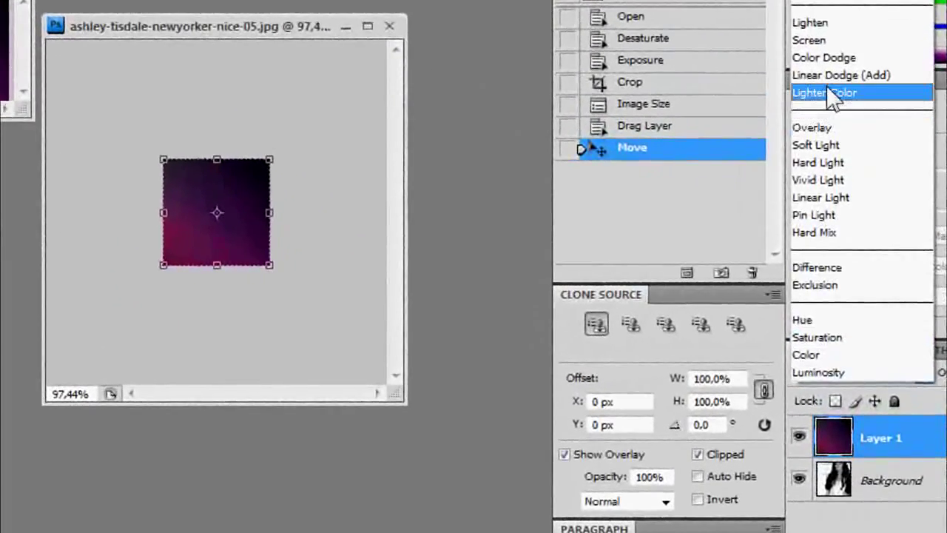
pyautogui.click(826, 102)
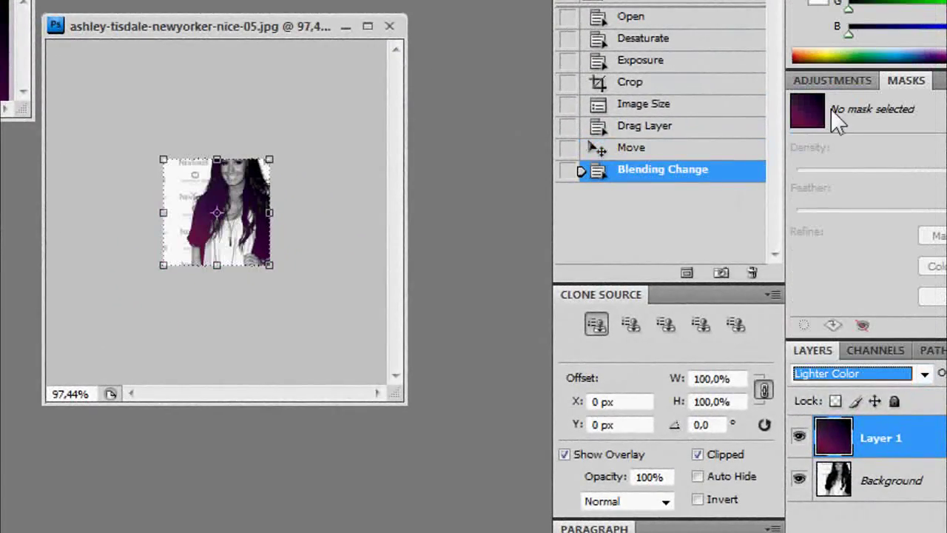
pyautogui.click(925, 374)
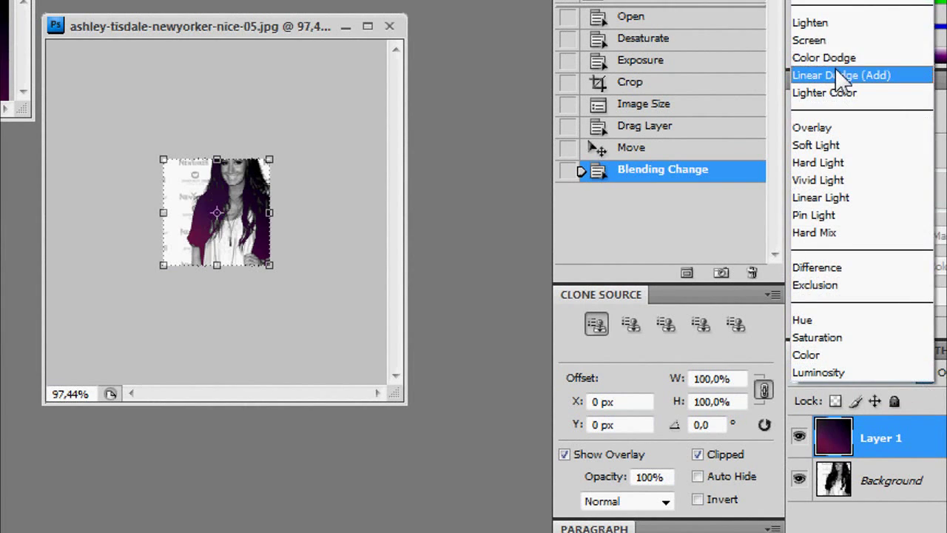
pyautogui.click(841, 76)
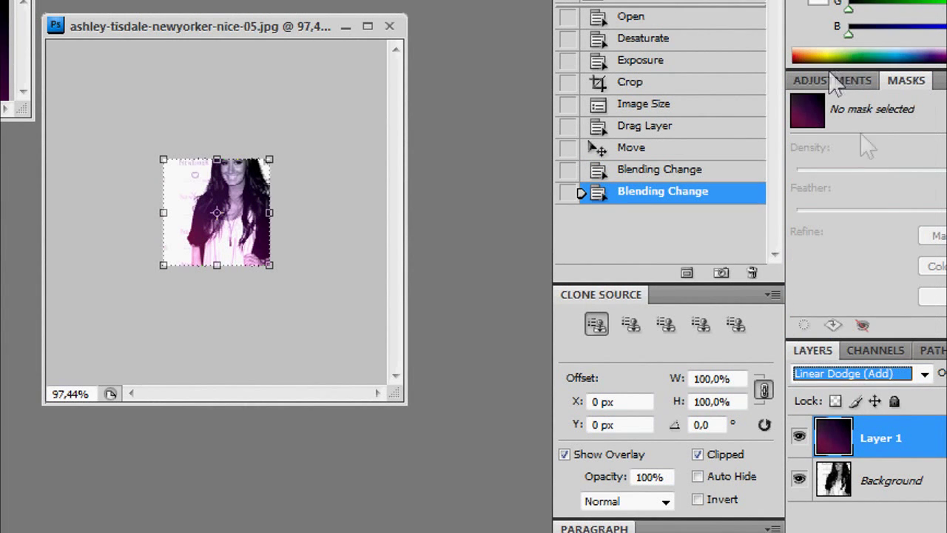
pyautogui.click(924, 374)
pyautogui.click(878, 23)
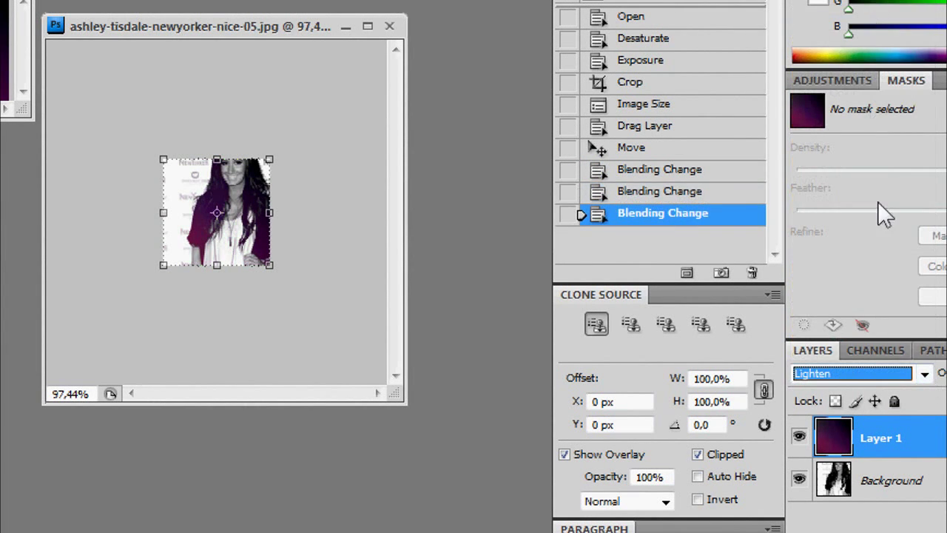
pyautogui.moveTo(406, 405); pyautogui.dragTo(467, 455)
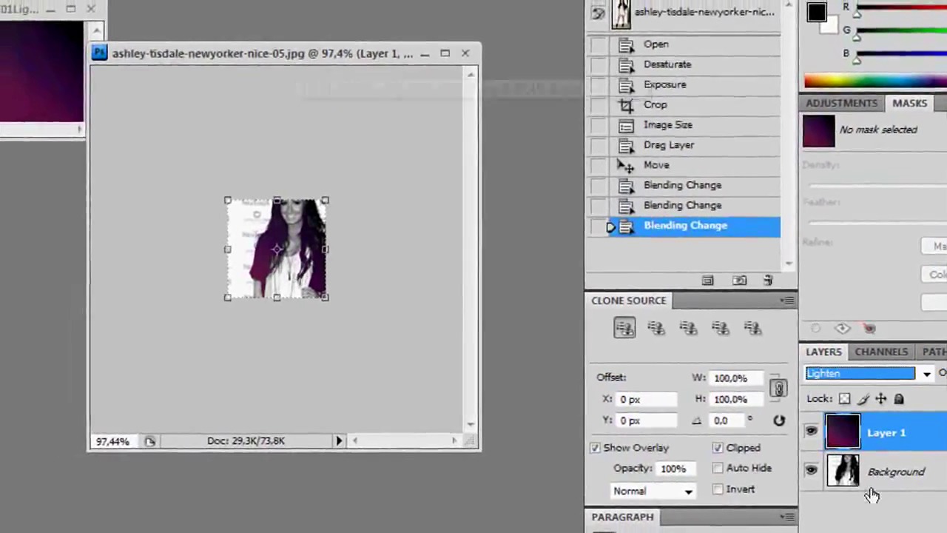
# Convert the texture and portrait layers into a single smart object.
pyautogui.click(892, 474)
pyautogui.keyDown('ctrl'); pyautogui.click(885, 433); pyautogui.keyUp('ctrl')
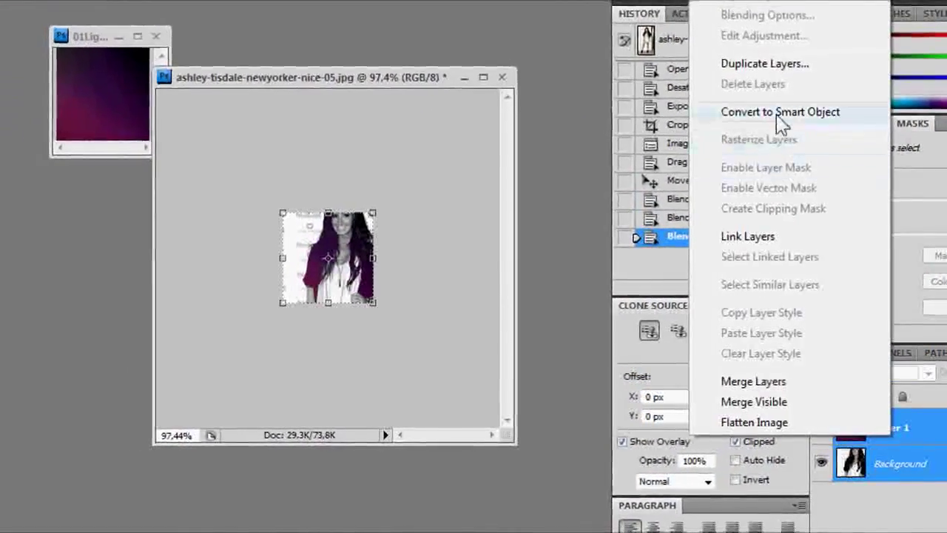
pyautogui.click(776, 107)
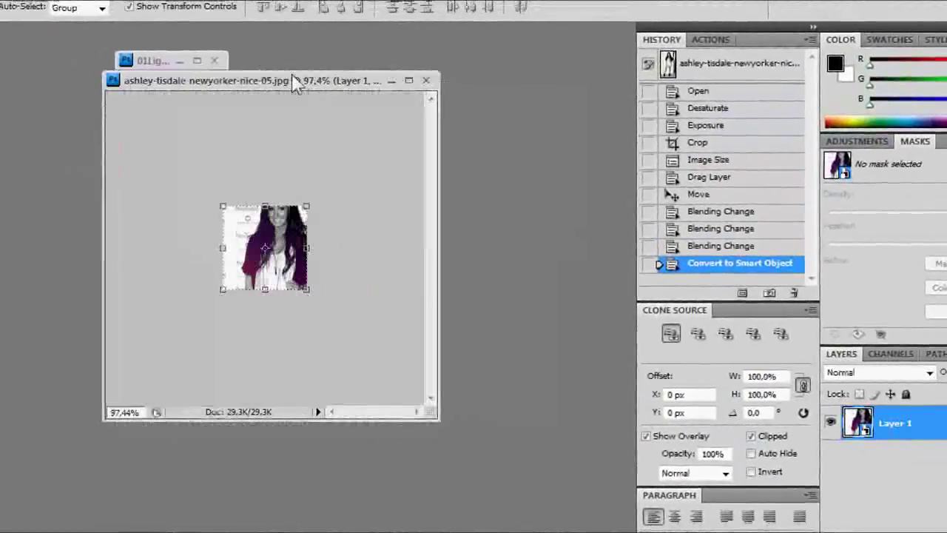
pyautogui.moveTo(398, 85); pyautogui.dragTo(300, 46)
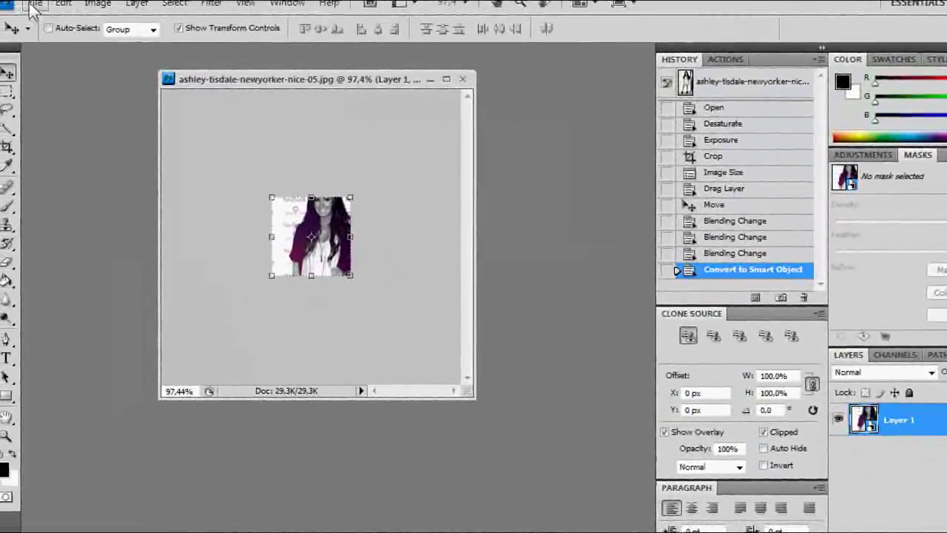
pyautogui.click(33, 6)
# Open text_03.png, the 'rock your soul' graphic, and float the document windows.
pyautogui.click(52, 63)
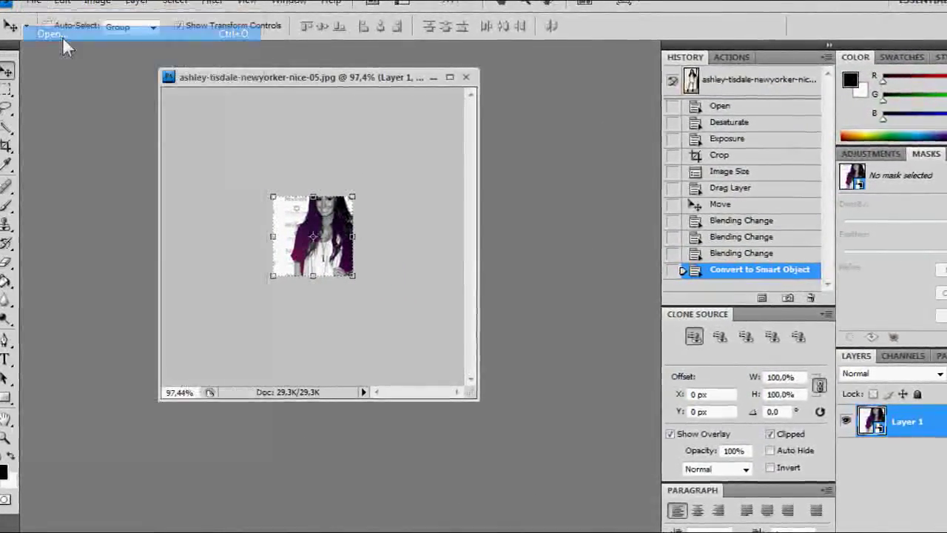
pyautogui.moveTo(658, 128); pyautogui.dragTo(681, 376)
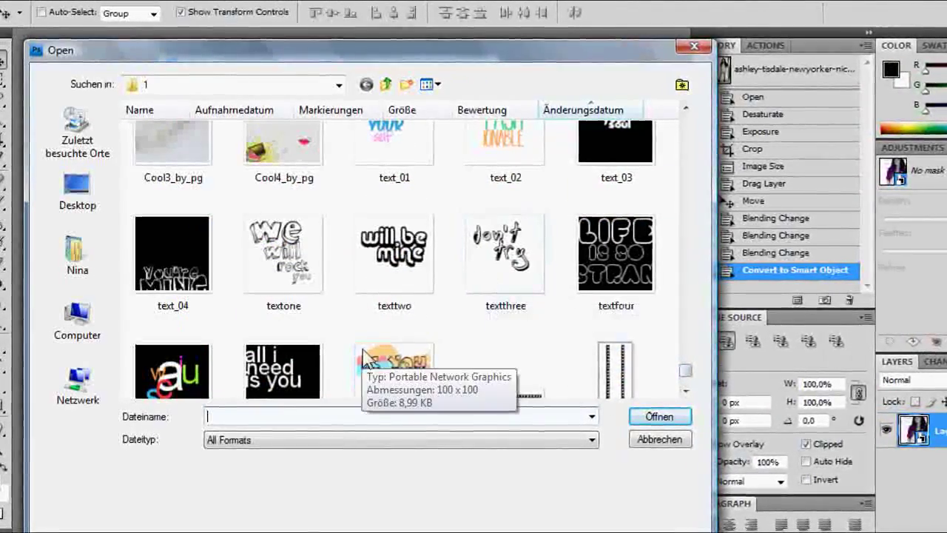
pyautogui.click(643, 234)
pyautogui.scroll(3, 636, 245)
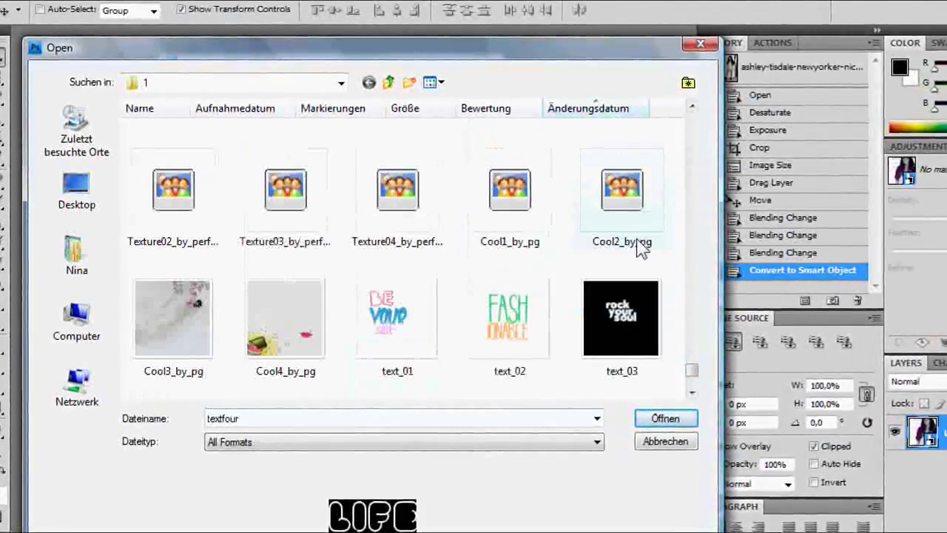
pyautogui.scroll(-3, 518, 314)
pyautogui.scroll(-3, 545, 325)
pyautogui.scroll(3, 558, 316)
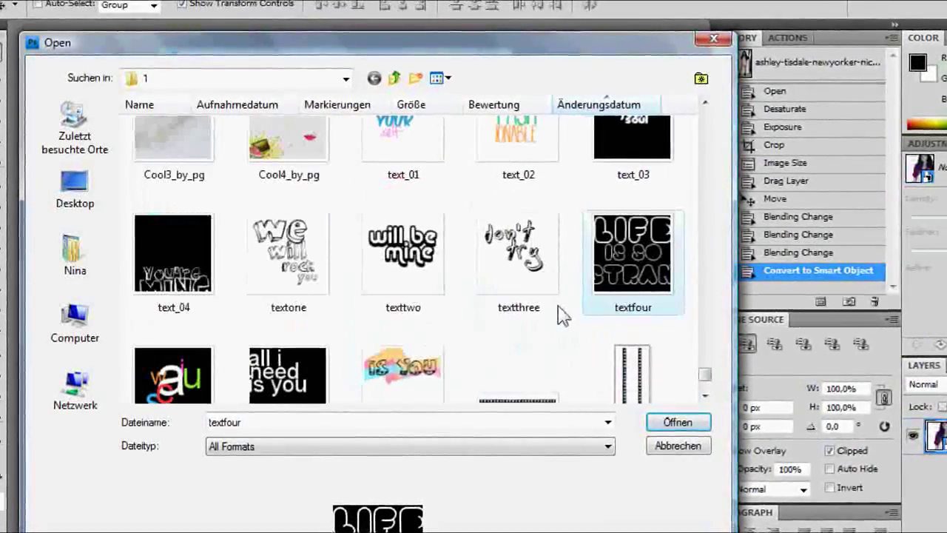
pyautogui.scroll(3, 561, 315)
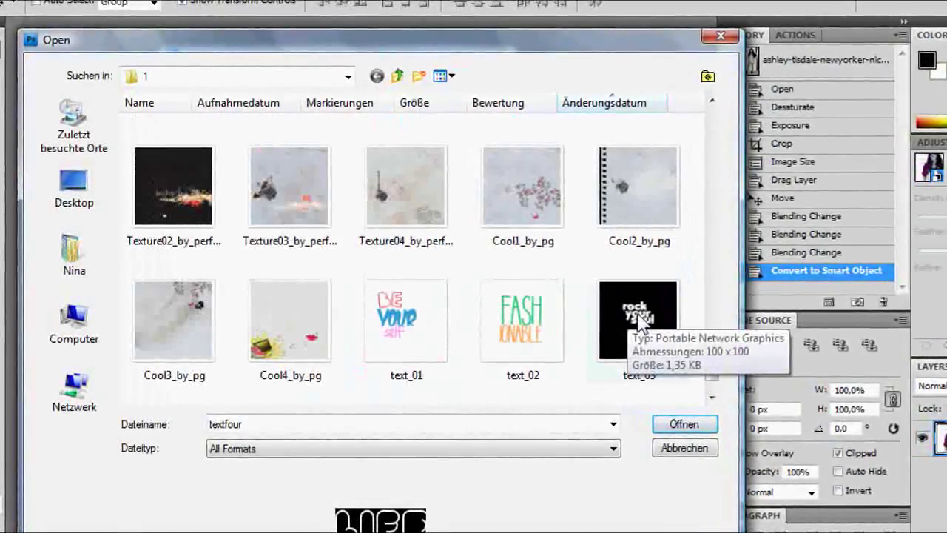
pyautogui.click(641, 323)
pyautogui.click(684, 423)
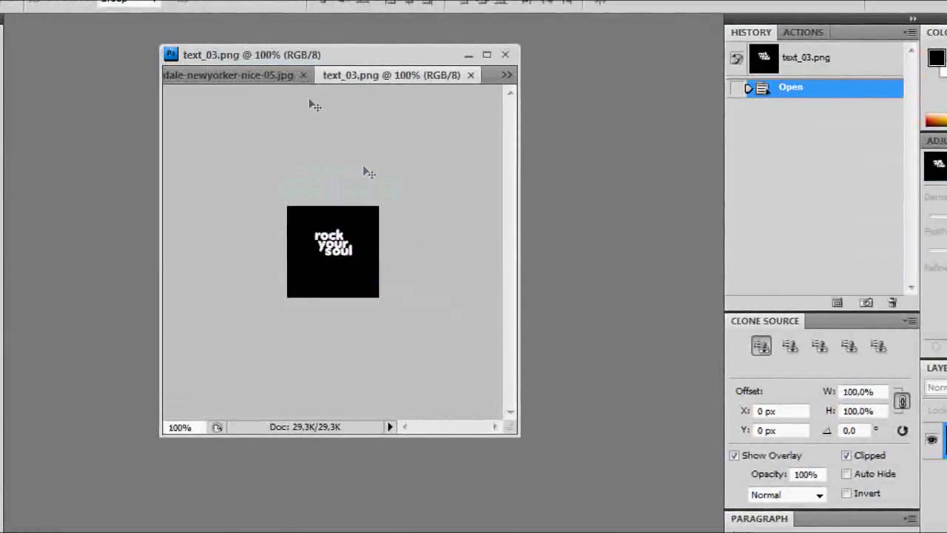
pyautogui.click(677, 144)
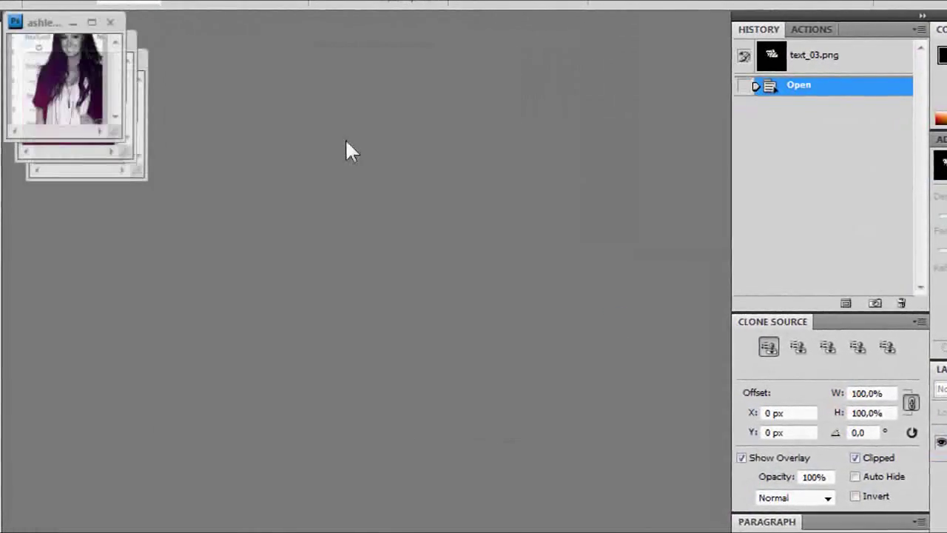
# Copy the 'rock your soul' text onto the portrait as a Screen-blended layer.
pyautogui.moveTo(122, 62); pyautogui.dragTo(427, 72)
pyautogui.moveTo(41, 15)
pyautogui.mouseDown()
pyautogui.moveTo(222, 94)
pyautogui.moveTo(385, 210)
pyautogui.mouseUp()
pyautogui.moveTo(389, 74); pyautogui.dragTo(219, 180)
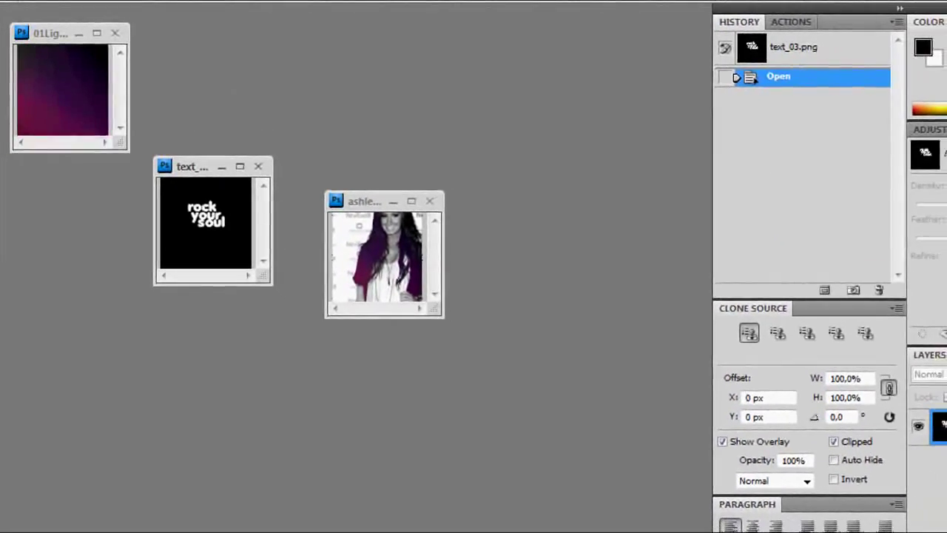
pyautogui.moveTo(206, 222); pyautogui.dragTo(385, 265)
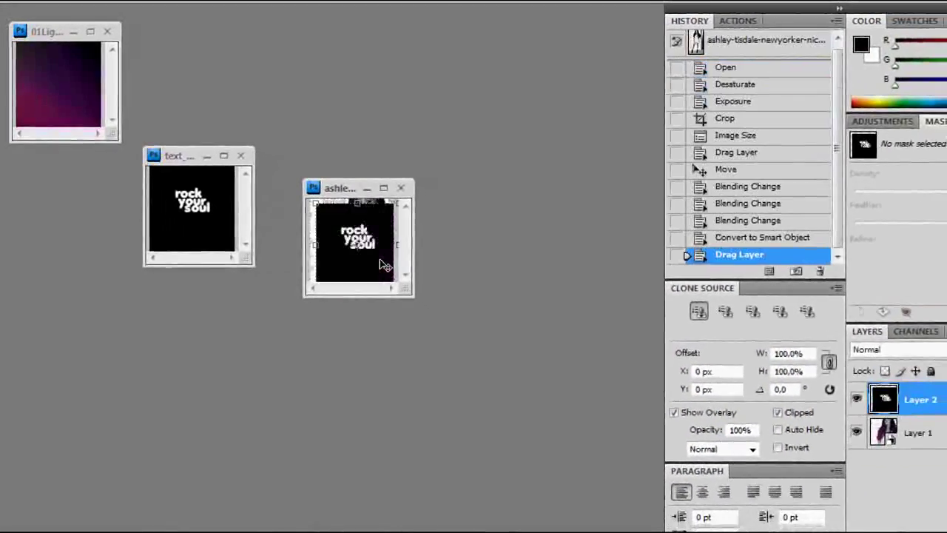
pyautogui.click(900, 349)
pyautogui.click(887, 90)
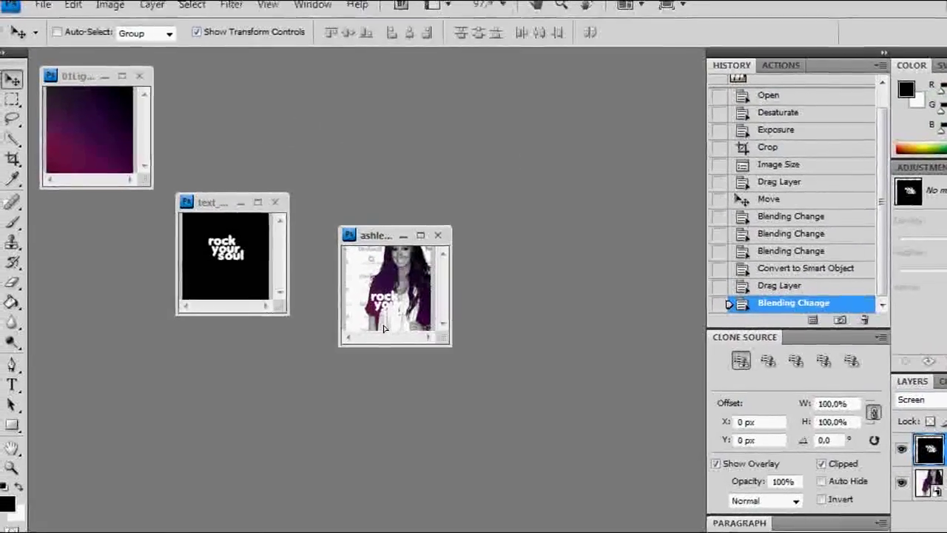
# Shift the text layer slightly left and invert its colours.
pyautogui.moveTo(384, 327); pyautogui.dragTo(371, 325)
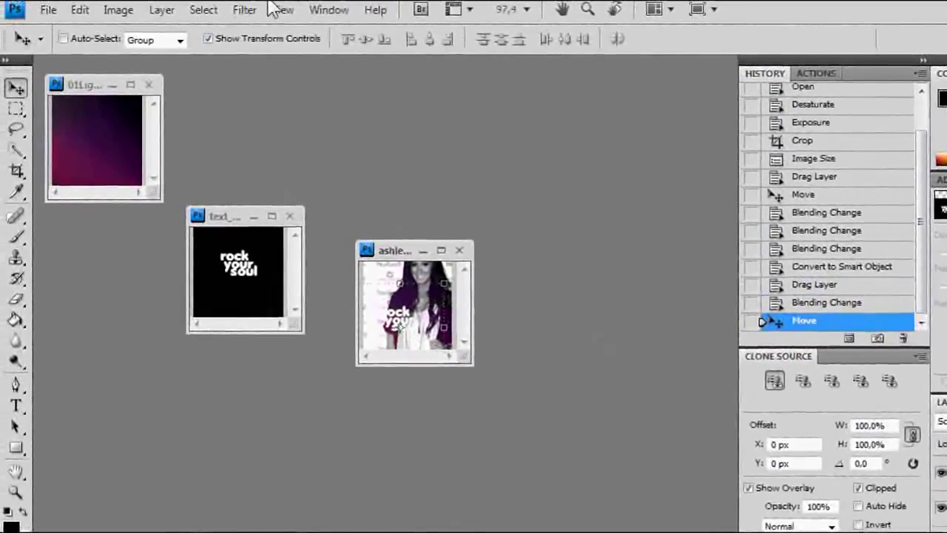
pyautogui.click(117, 9)
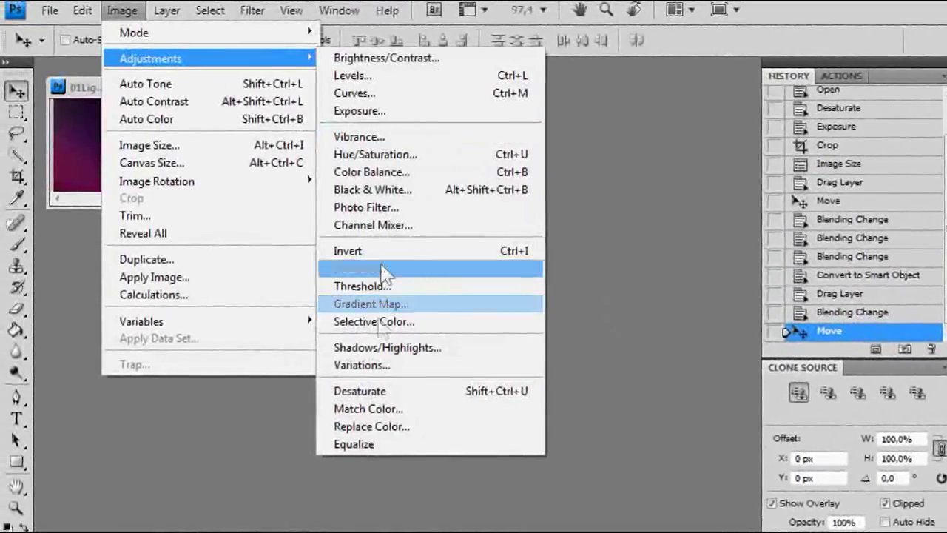
pyautogui.click(429, 243)
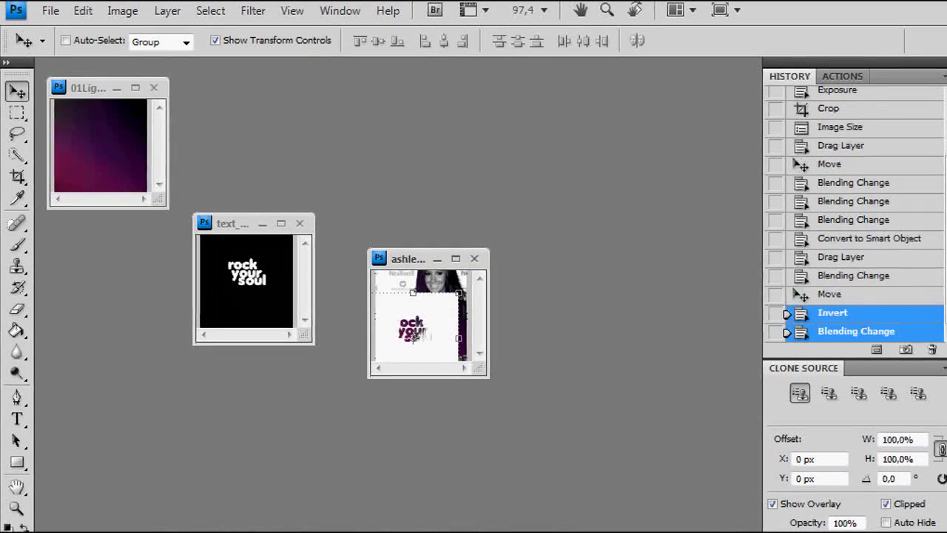
# Scale the text layer to about 131,6% × 125% and apply the transformation.
pyautogui.moveTo(481, 373); pyautogui.dragTo(557, 461)
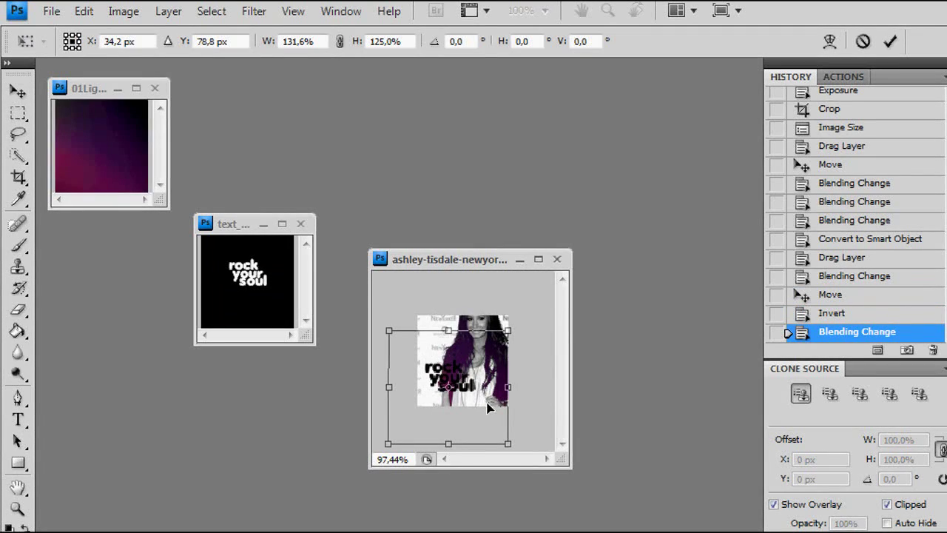
pyautogui.click(19, 93)
pyautogui.click(485, 262)
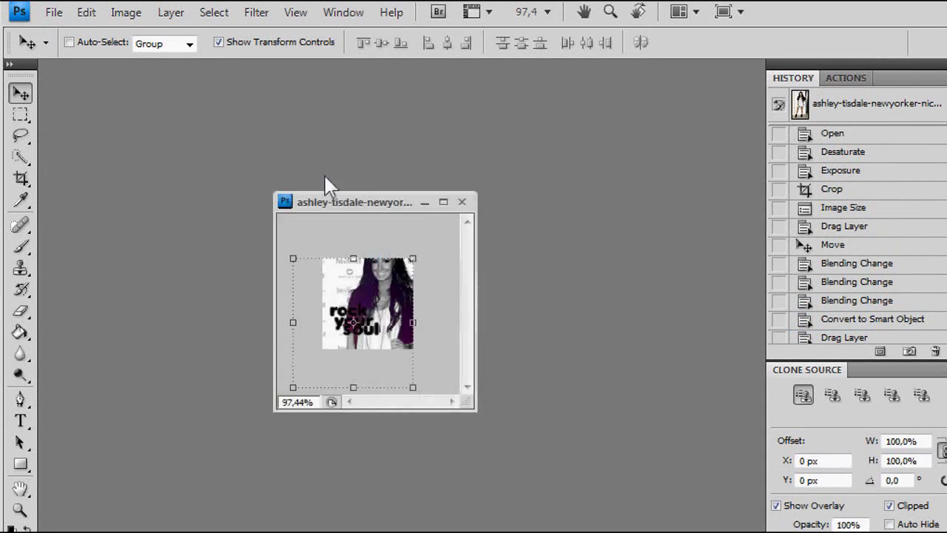
# Verify the icon is 100×100 px in Image Size, leaving it unchanged.
pyautogui.moveTo(427, 260); pyautogui.dragTo(250, 159)
pyautogui.click(125, 13)
pyautogui.click(155, 147)
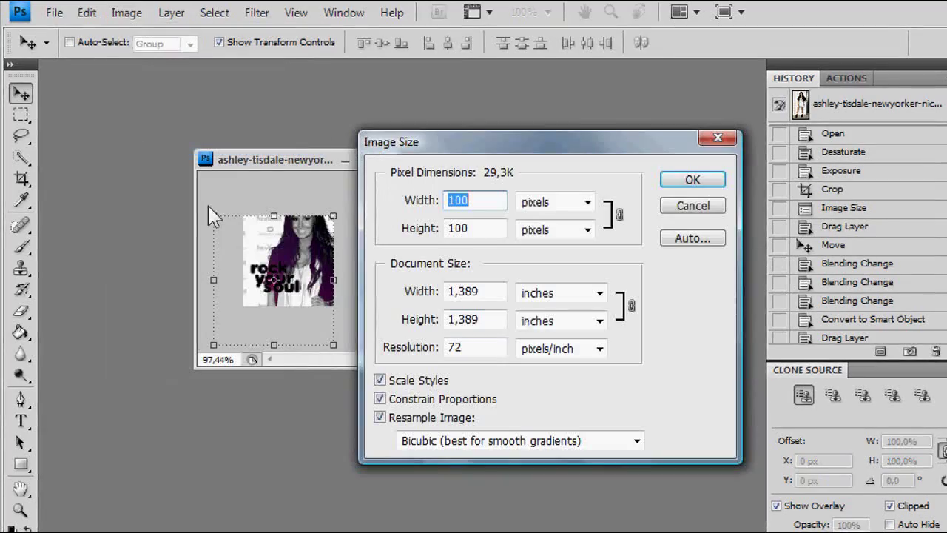
pyautogui.click(687, 184)
# Start Save As with file name ashleyicon and the Icons folder under Bilder as destination.
pyautogui.click(55, 13)
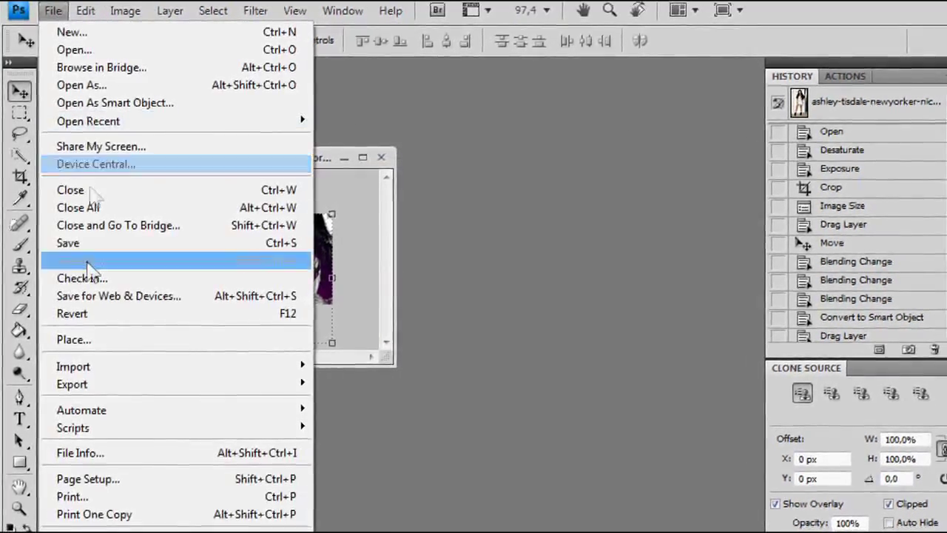
pyautogui.click(82, 254)
pyautogui.write('ashleyico')
pyautogui.click(364, 91)
pyautogui.click(189, 245)
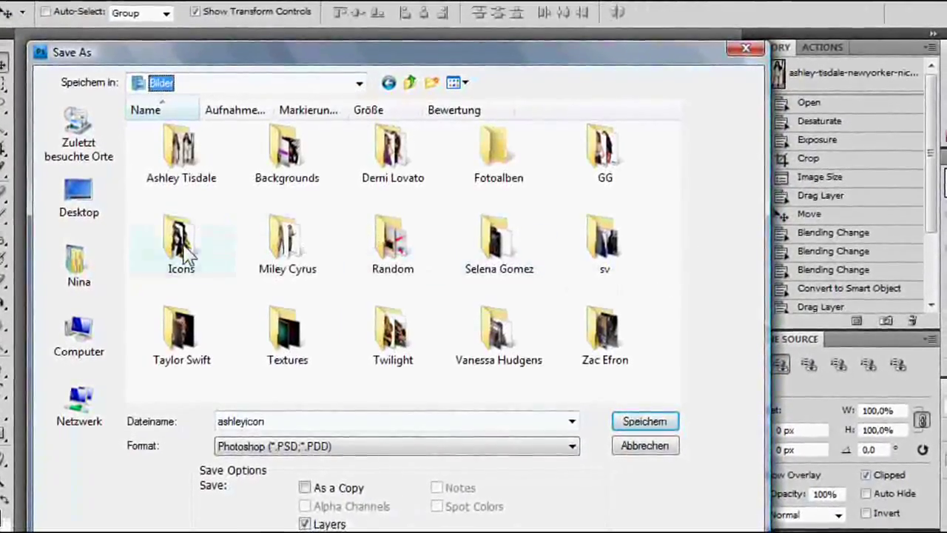
pyautogui.doubleClick(183, 248)
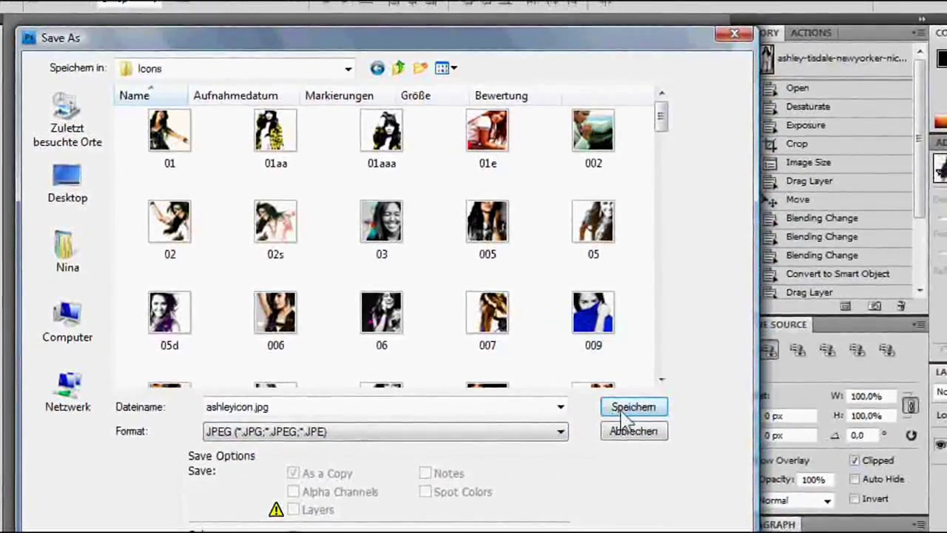
# Save as JPEG ashleyicon1.jpg rather than overwriting ashleyicon.jpg, at maximum quality 12.
pyautogui.click(630, 416)
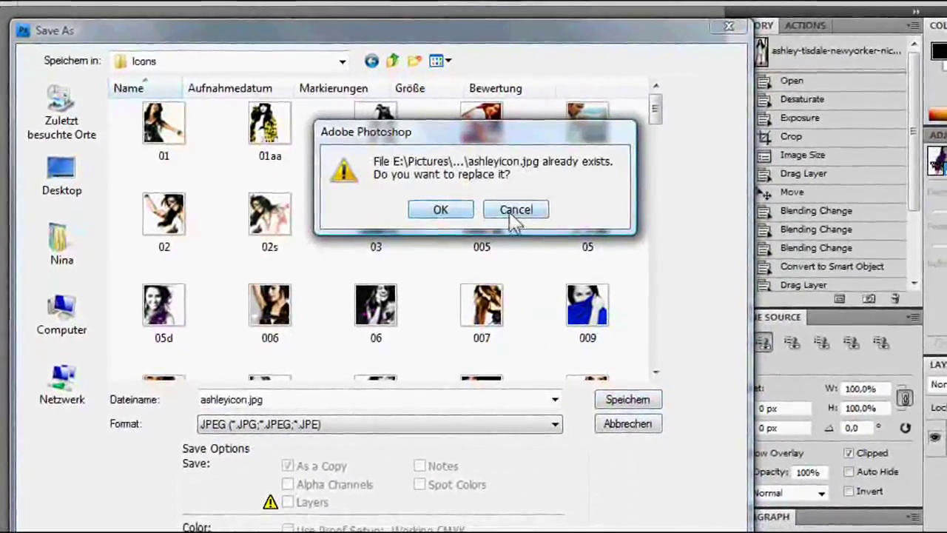
pyautogui.click(517, 213)
pyautogui.click(245, 398)
pyautogui.write('1')
pyautogui.click(603, 400)
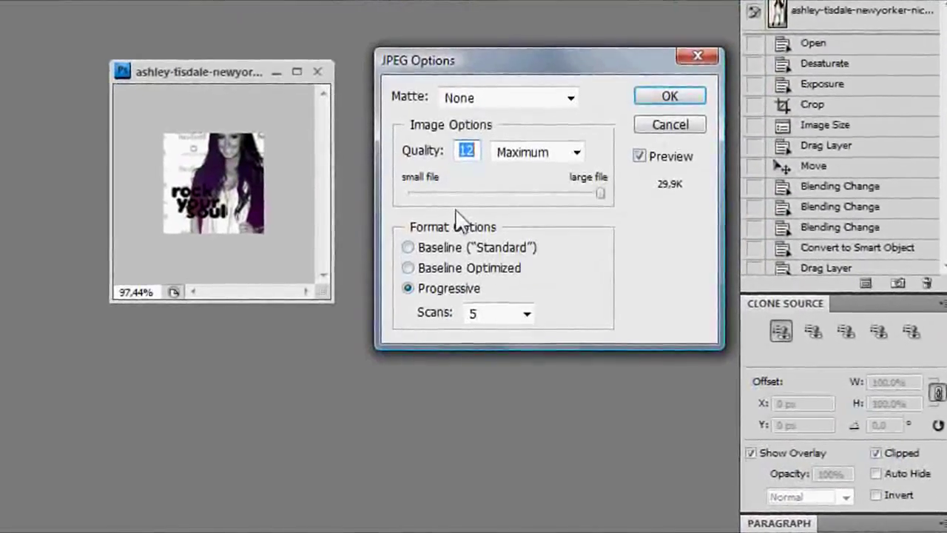
pyautogui.click(668, 101)
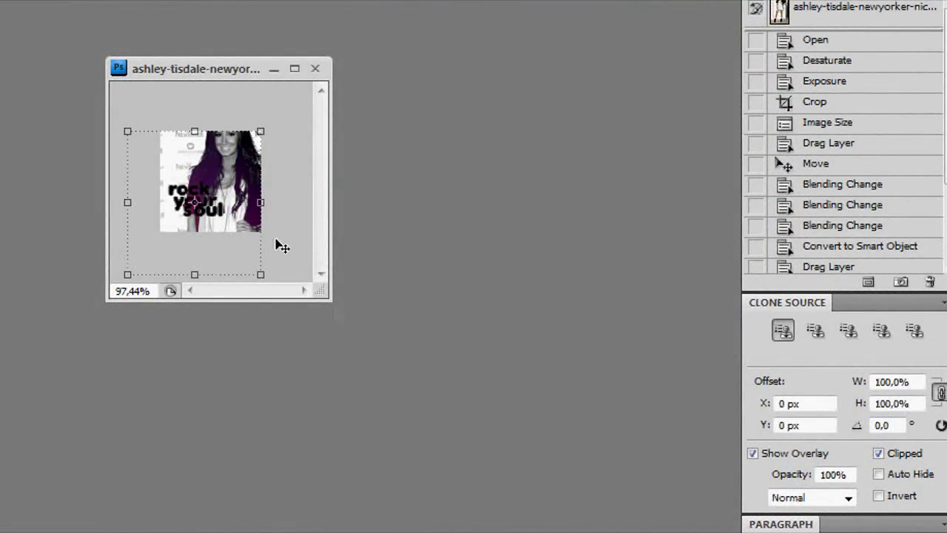